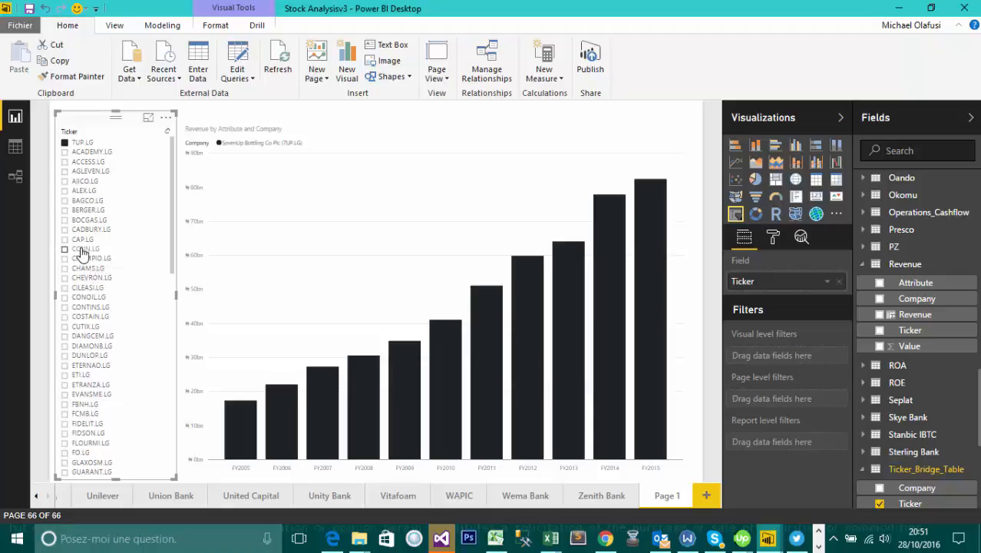
Inspect the yearly revenue of ACADEMY.LG and AGLEVEN.LG through the Ticker slicer, and return the slicer to 7UP.LG
{"action": "left_click", "coordinate": [64, 153]}
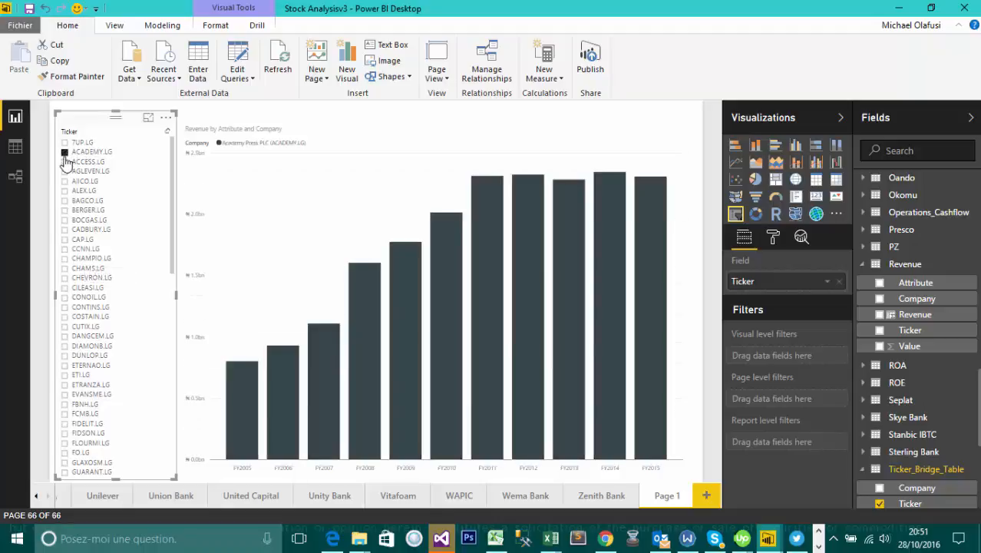
{"action": "left_click", "coordinate": [65, 162]}
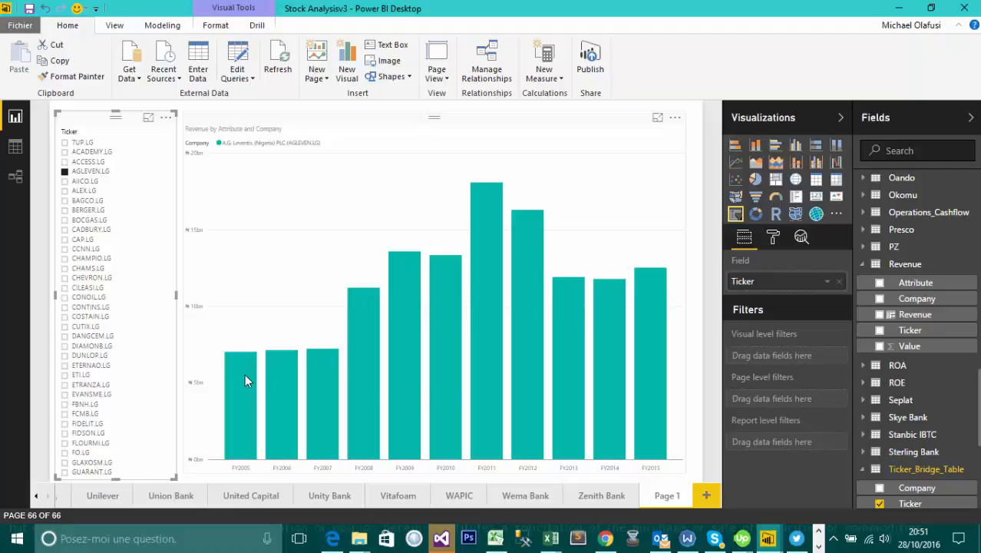
{"action": "mouse_move", "coordinate": [243, 381]}
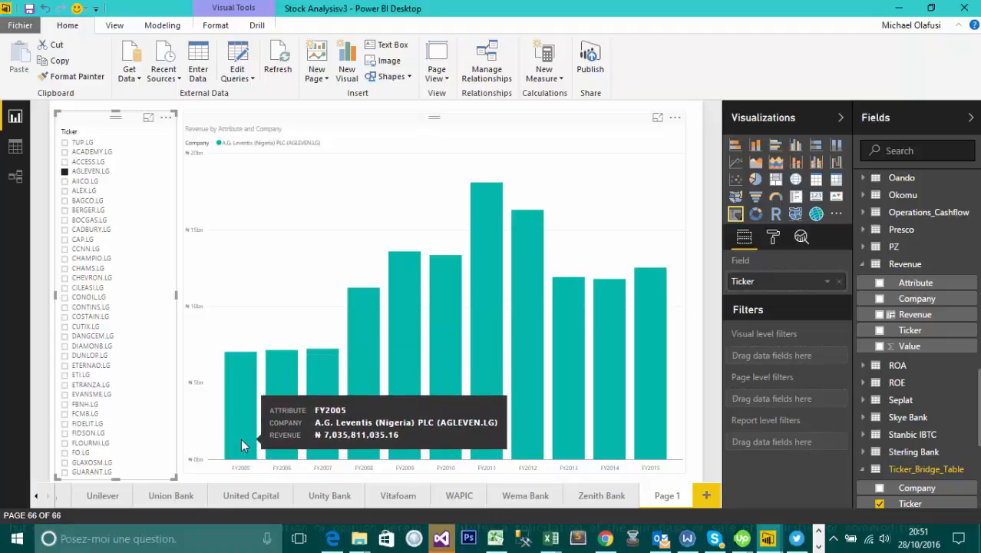
{"action": "mouse_move", "coordinate": [660, 451]}
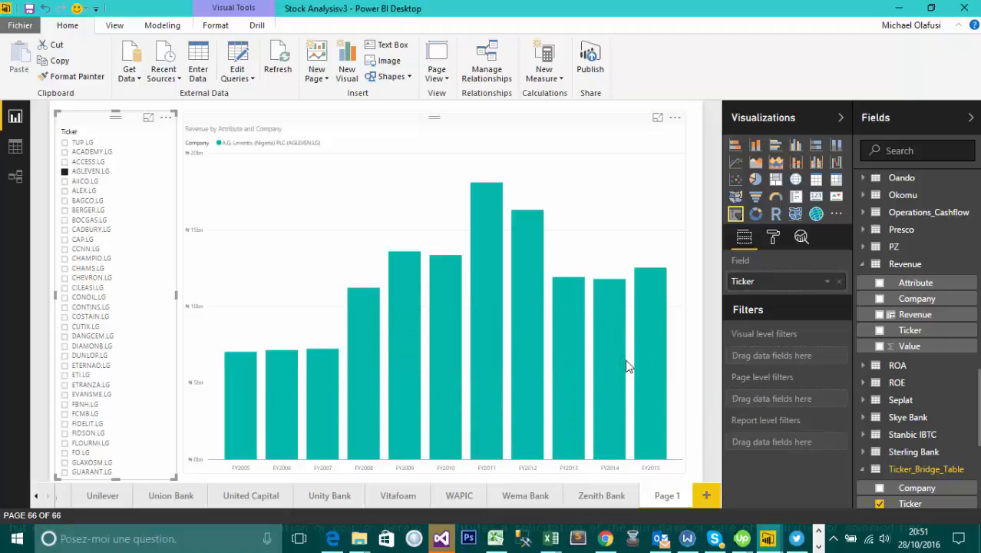
{"action": "left_click", "coordinate": [67, 143]}
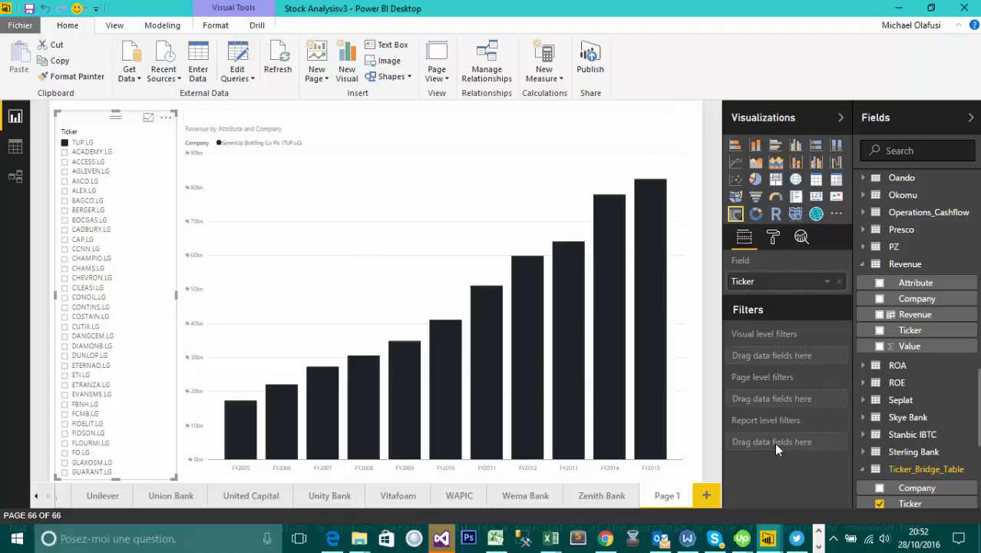
Switch to the General Practice report and examine the Revenue table's layout of companies and yearly columns
{"action": "left_click", "coordinate": [777, 544]}
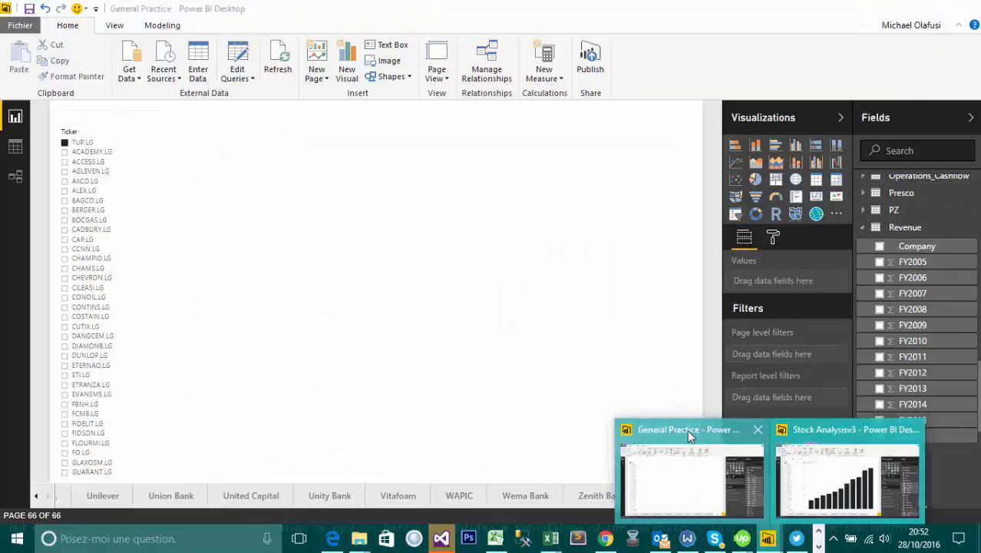
{"action": "left_click", "coordinate": [686, 442]}
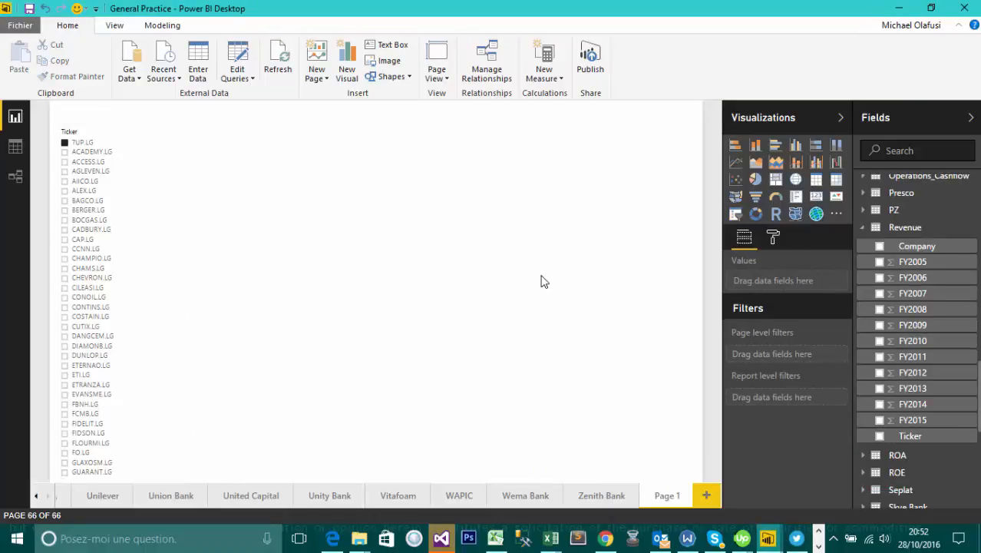
{"action": "left_click", "coordinate": [17, 150]}
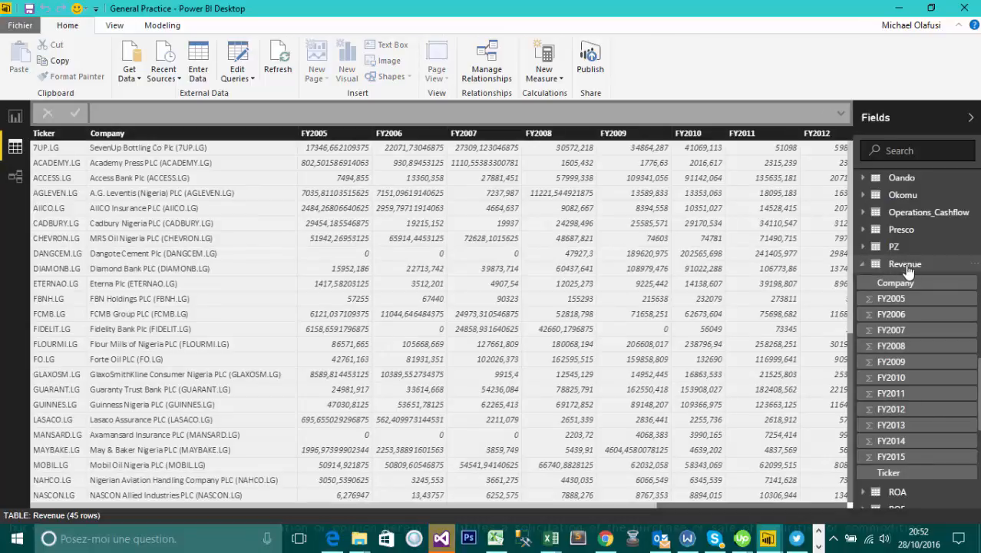
{"action": "left_click", "coordinate": [865, 269]}
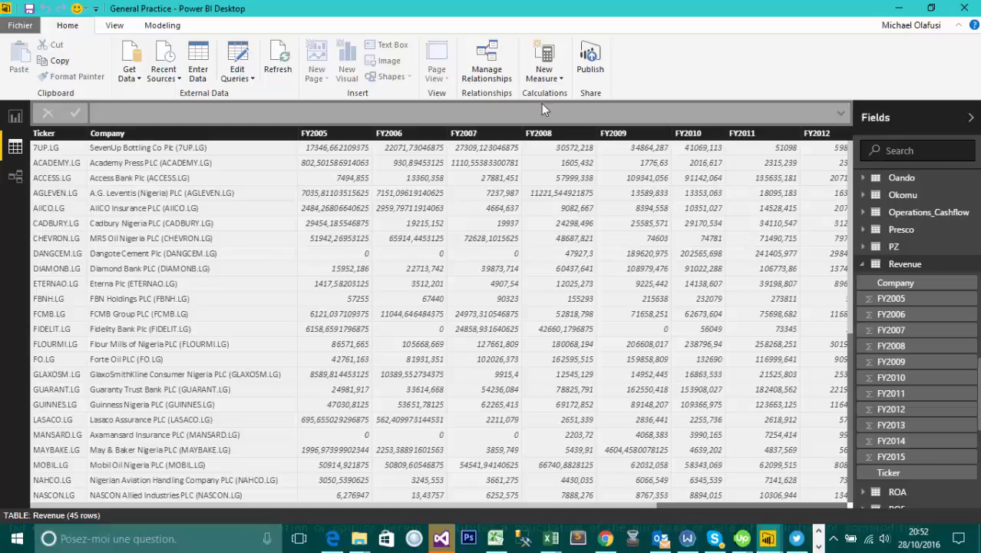
{"action": "left_click_drag", "start_coordinate": [534, 511], "coordinate": [434, 533]}
Add a clustered column chart to the report page and enlarge it to fill the space beside the Ticker slicer
{"action": "left_click", "coordinate": [15, 116]}
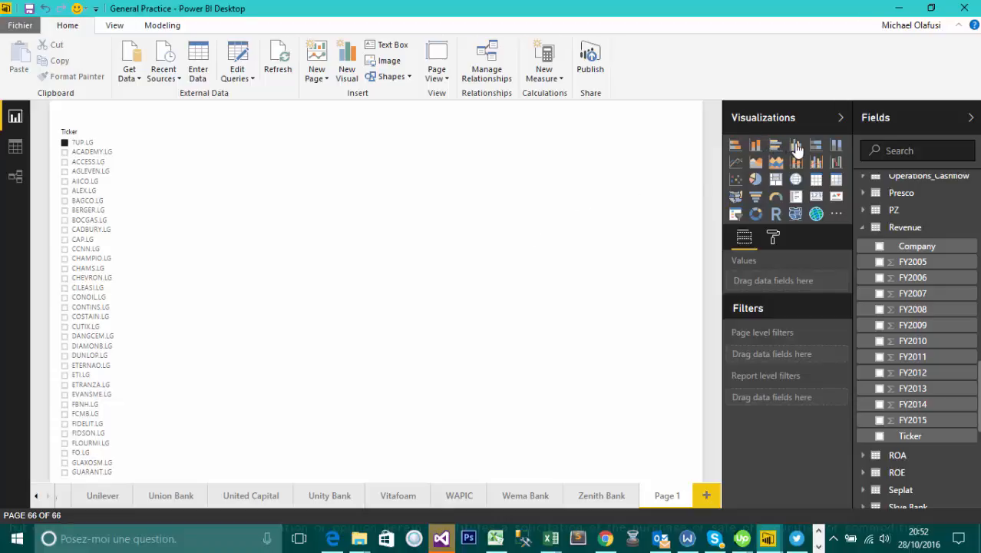
{"action": "left_click", "coordinate": [795, 145]}
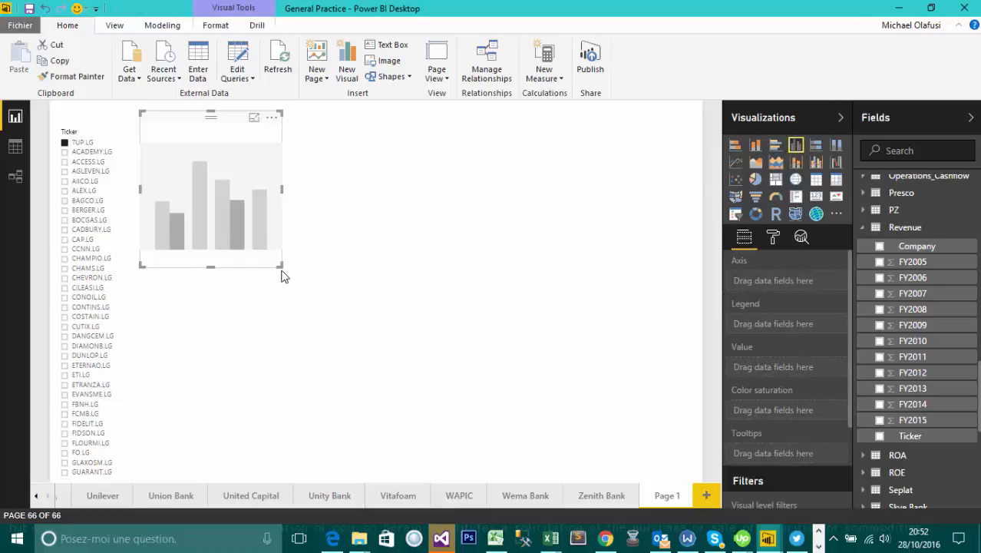
{"action": "left_click_drag", "start_coordinate": [281, 270], "coordinate": [683, 472]}
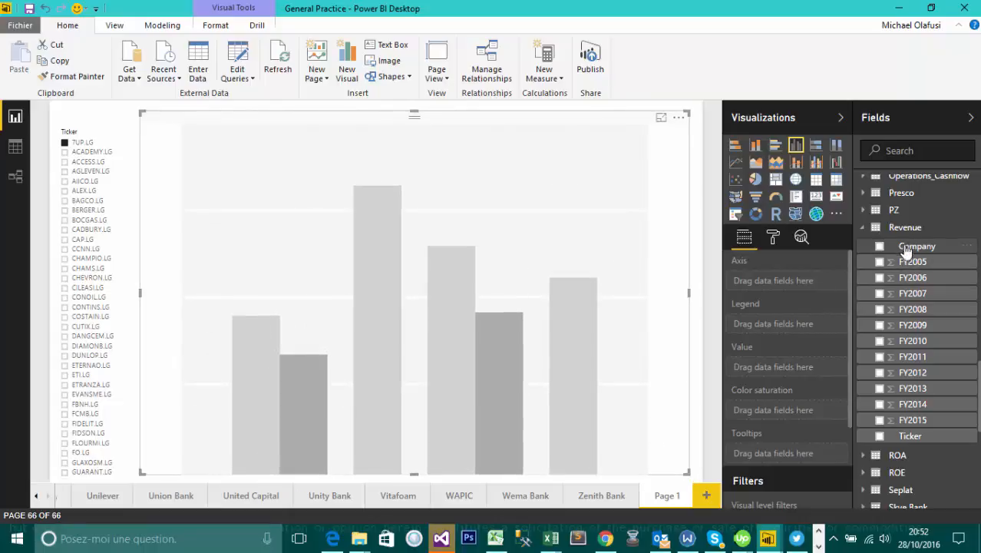
Try charting FY2005 and FY2006 as the value with Company as the legend, and delete the chart
{"action": "left_click_drag", "start_coordinate": [906, 249], "coordinate": [779, 326]}
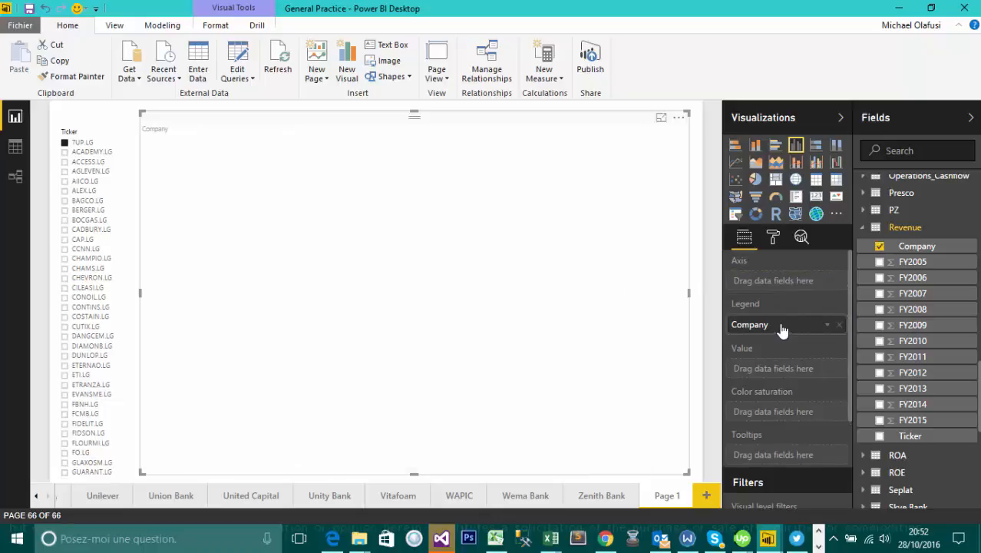
{"action": "left_click_drag", "start_coordinate": [910, 262], "coordinate": [783, 379]}
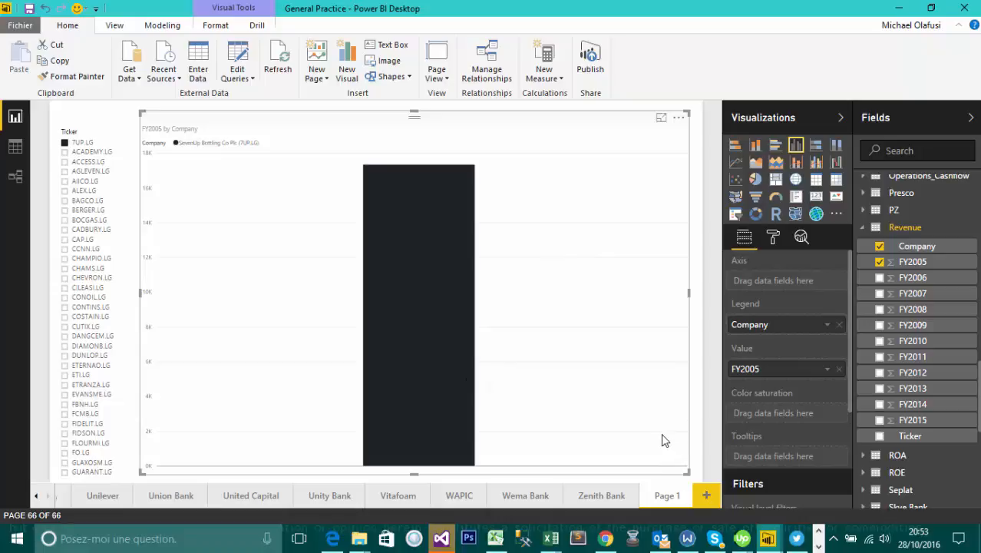
{"action": "left_click_drag", "start_coordinate": [918, 278], "coordinate": [784, 373]}
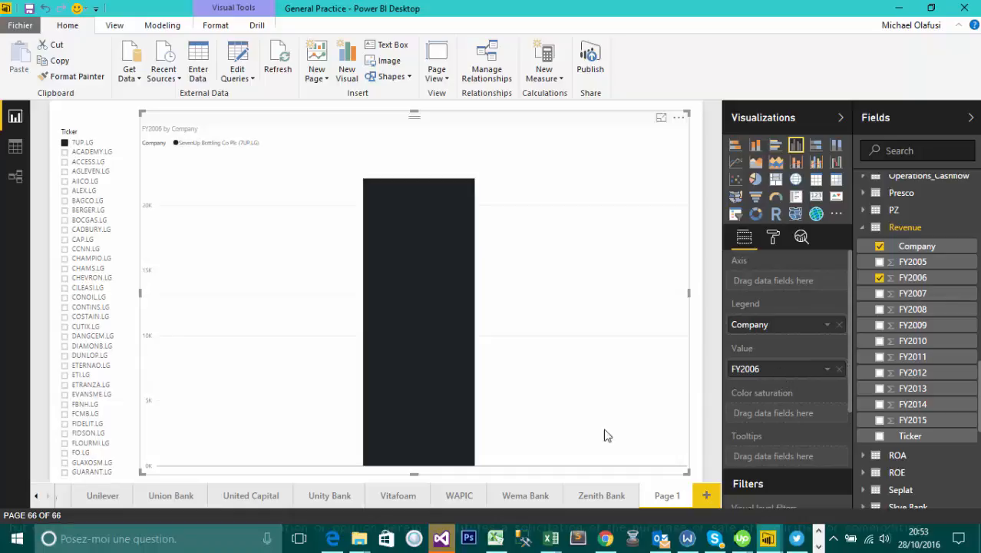
{"action": "mouse_move", "coordinate": [470, 407]}
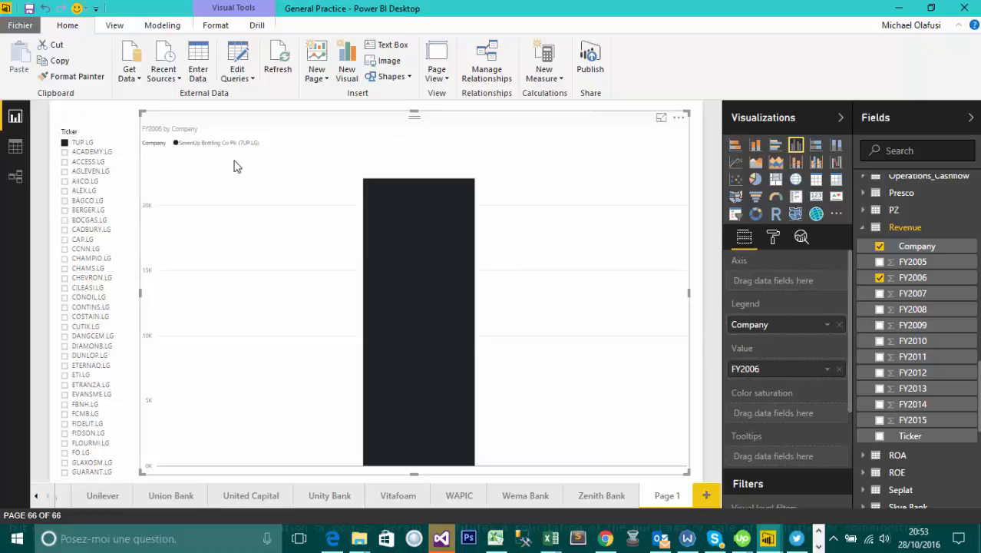
{"action": "key", "text": "Delete"}
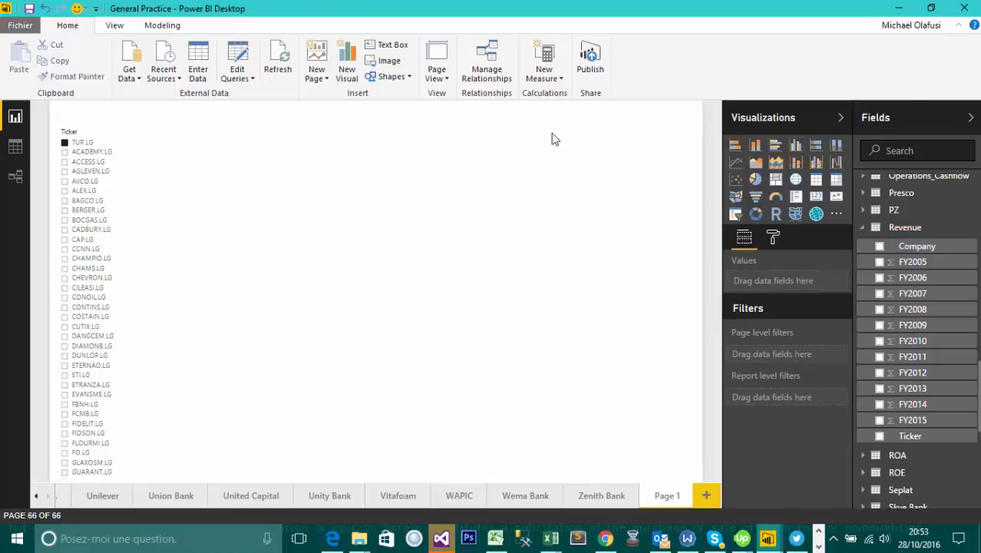
Open the Query Editor, dismiss the preview age notice and display the Revenue query
{"action": "left_click", "coordinate": [15, 146]}
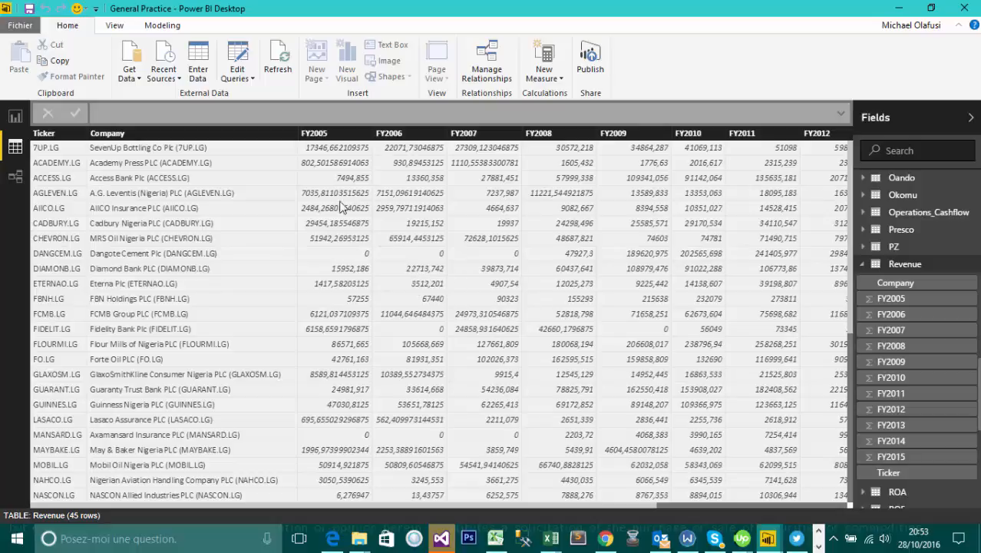
{"action": "left_click", "coordinate": [248, 79]}
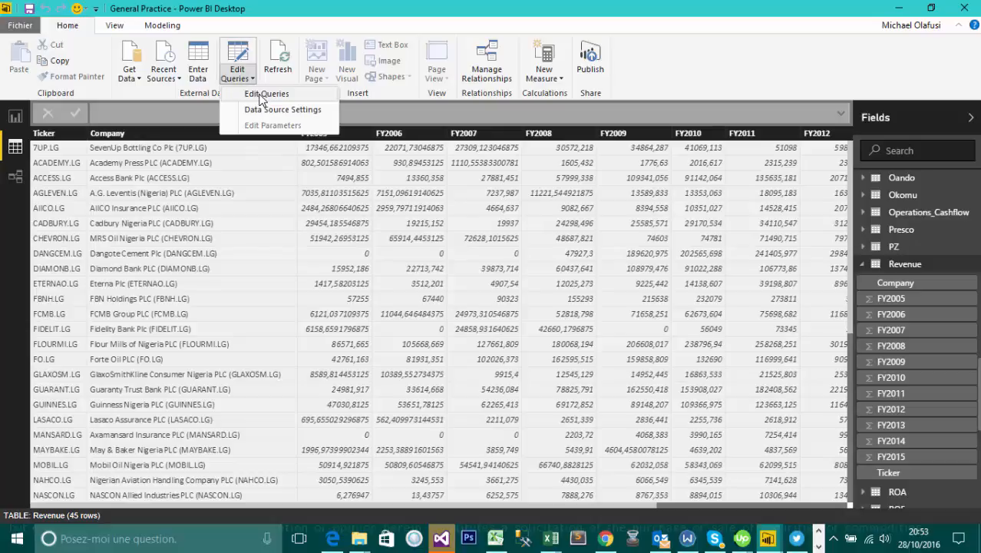
{"action": "left_click", "coordinate": [261, 96]}
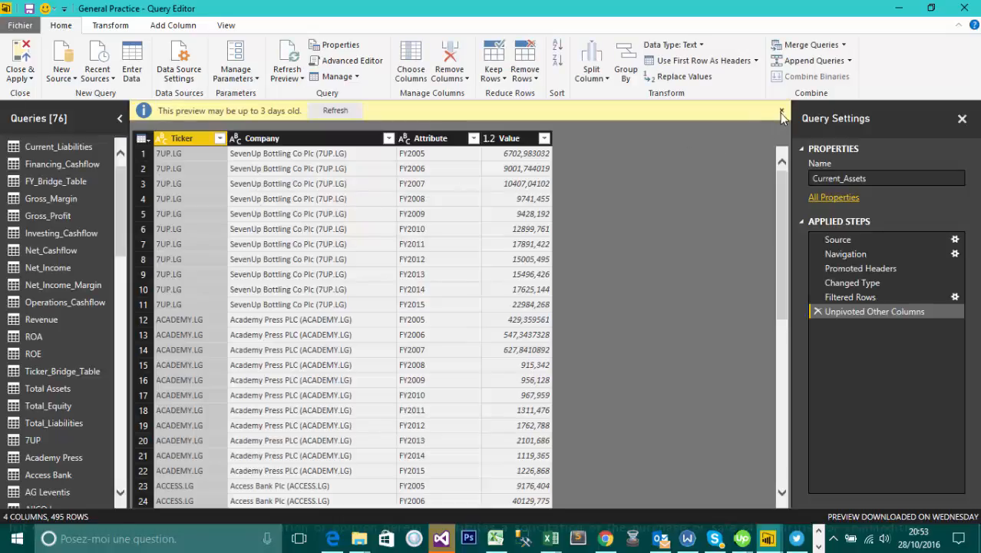
{"action": "left_click", "coordinate": [782, 113]}
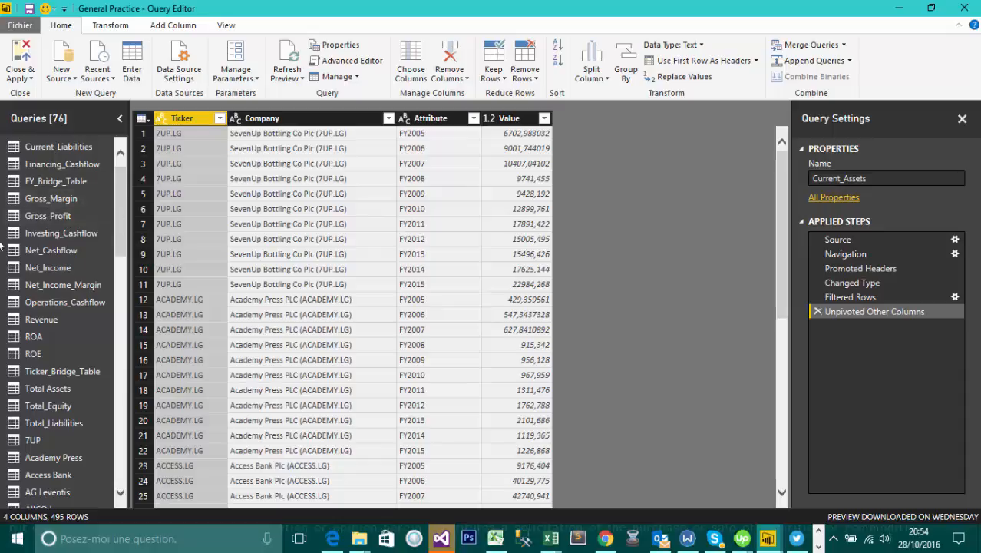
{"action": "scroll", "coordinate": [49, 219], "scroll_direction": "up", "scroll_amount": 1}
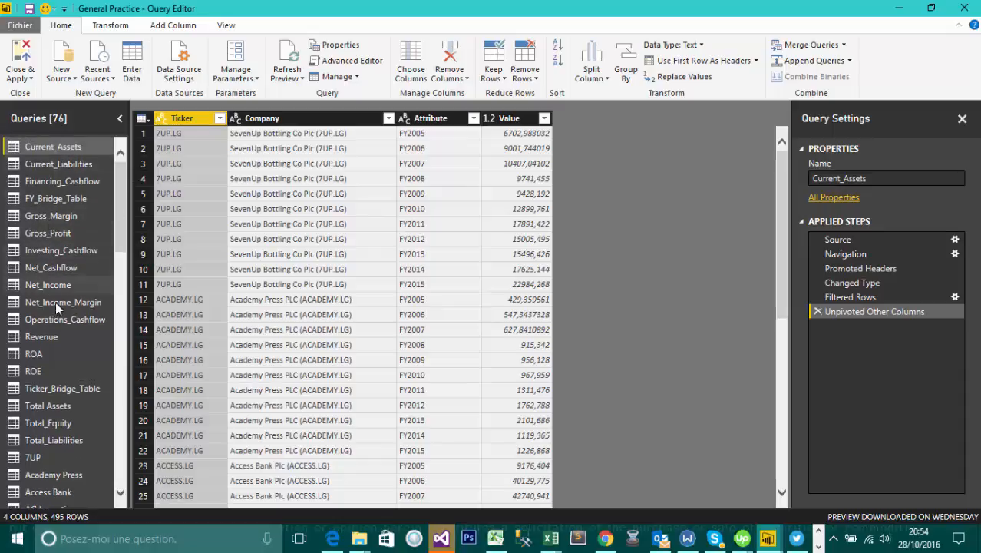
{"action": "left_click", "coordinate": [45, 337]}
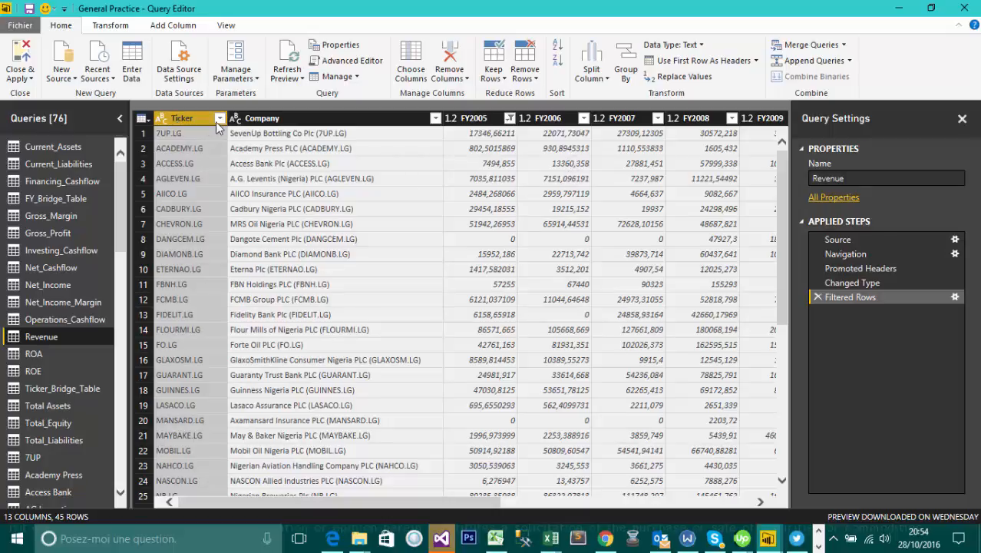
Unpivot all columns of the Revenue query other than Ticker and Company
{"action": "left_click", "coordinate": [110, 25]}
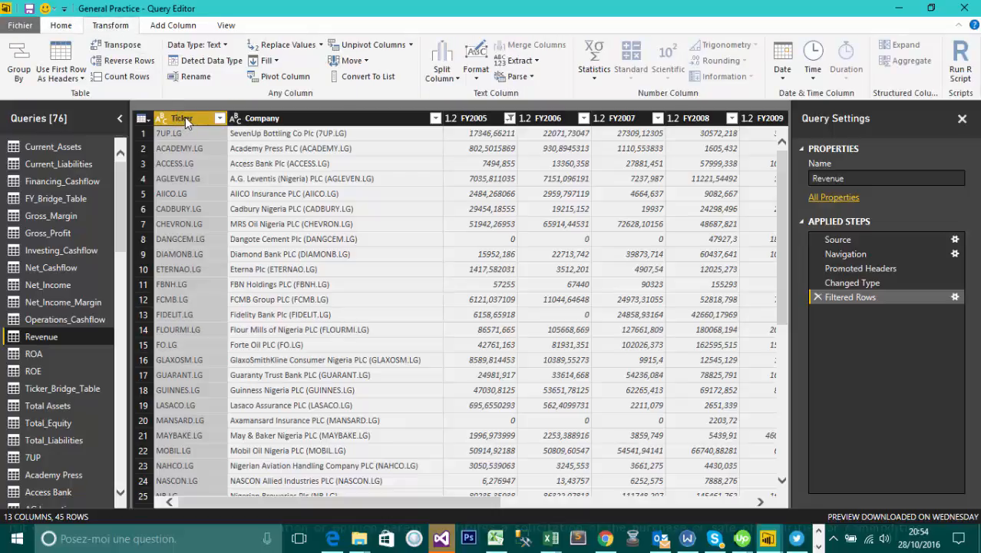
{"action": "left_click", "coordinate": [310, 118], "text": "ctrl"}
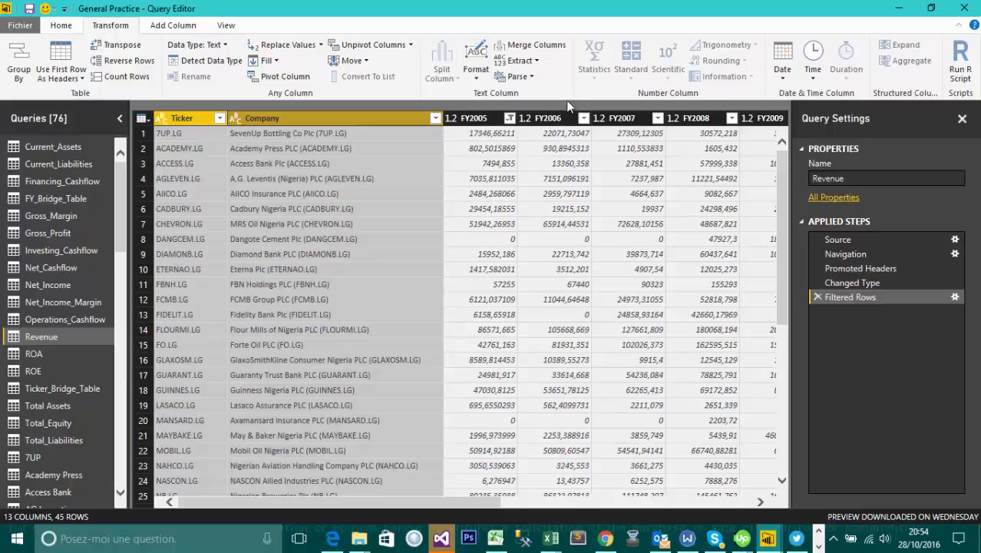
{"action": "left_click", "coordinate": [413, 46]}
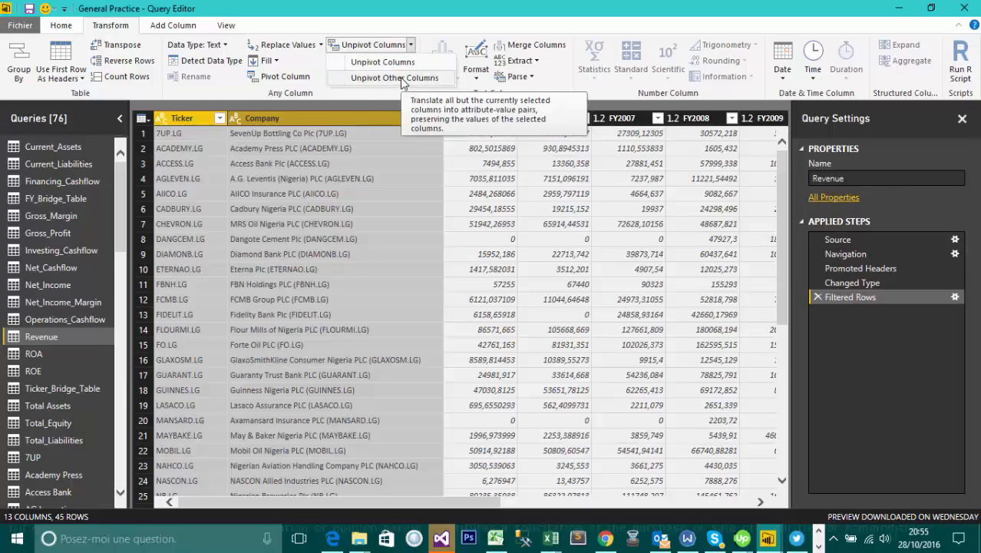
{"action": "left_click", "coordinate": [403, 80]}
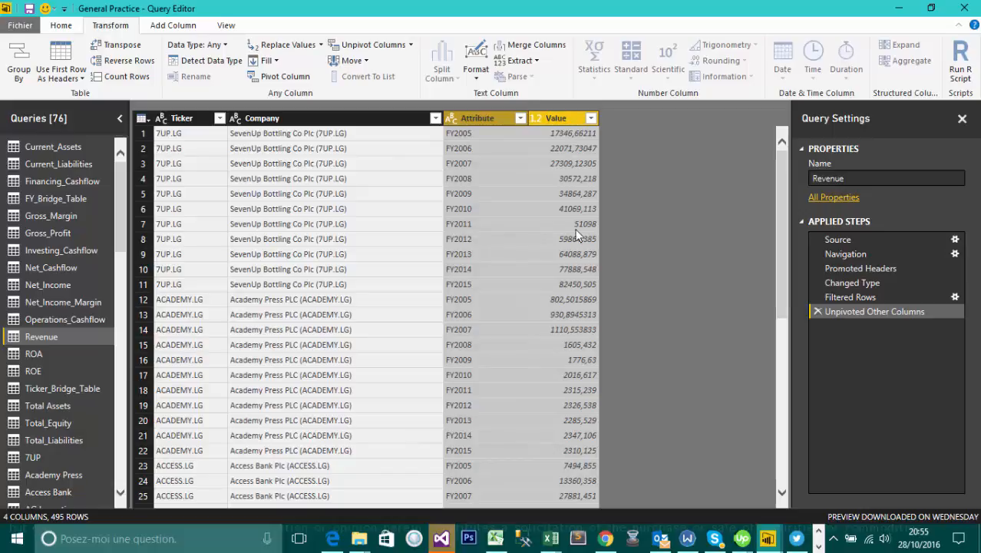
Rename the Attribute column to Financial Year and the Value column to Revenue
{"action": "left_click", "coordinate": [477, 121]}
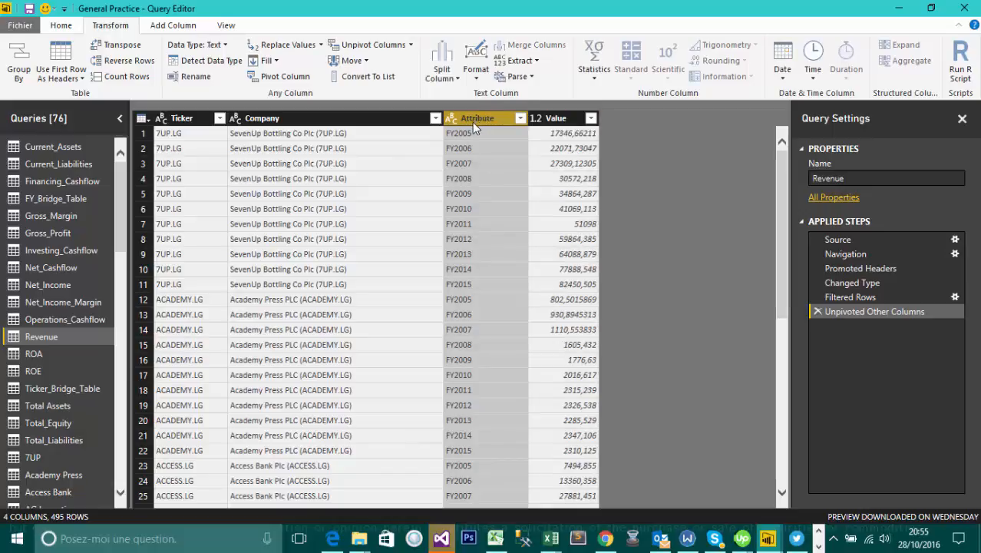
{"action": "double_click", "coordinate": [474, 121]}
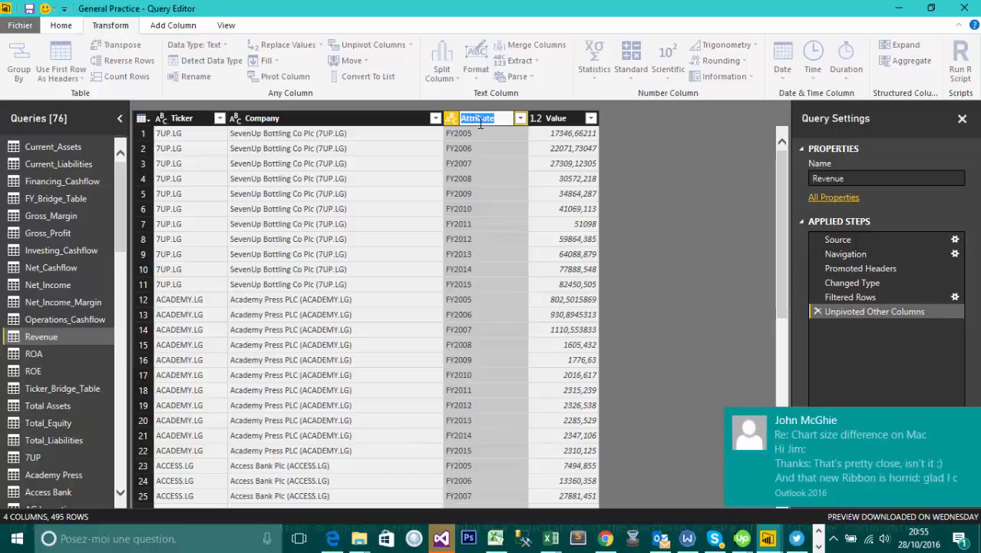
{"action": "type", "text": "Financial Year"}
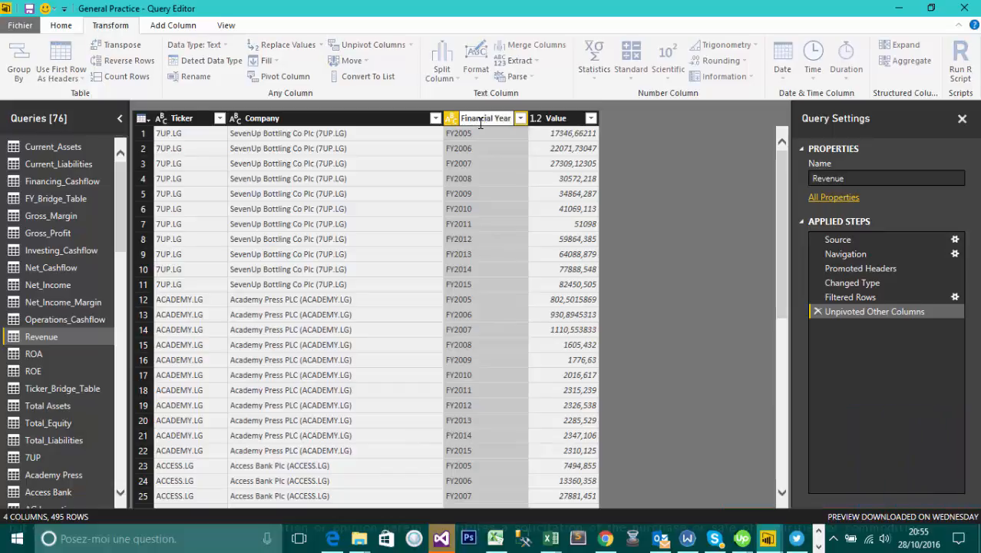
{"action": "left_click", "coordinate": [561, 118]}
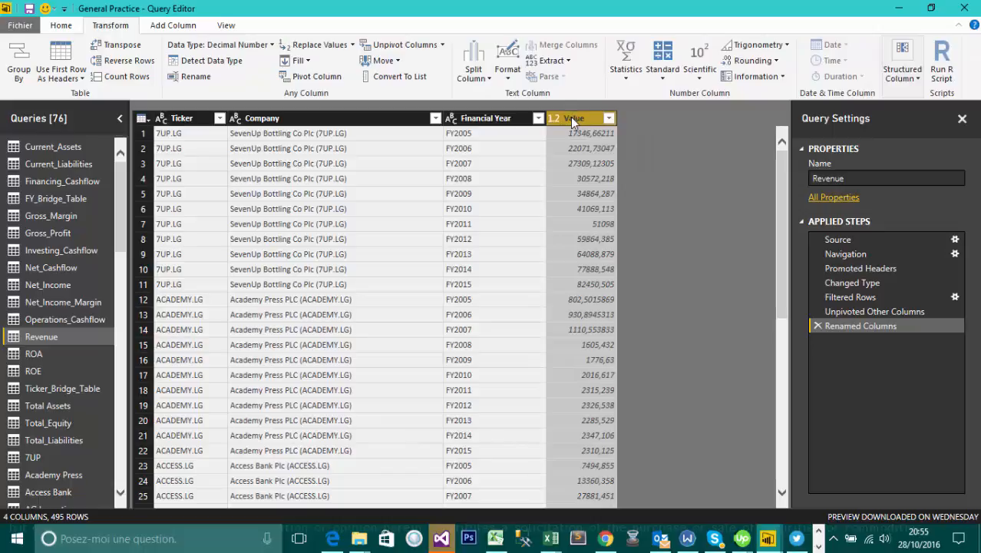
{"action": "double_click", "coordinate": [571, 117]}
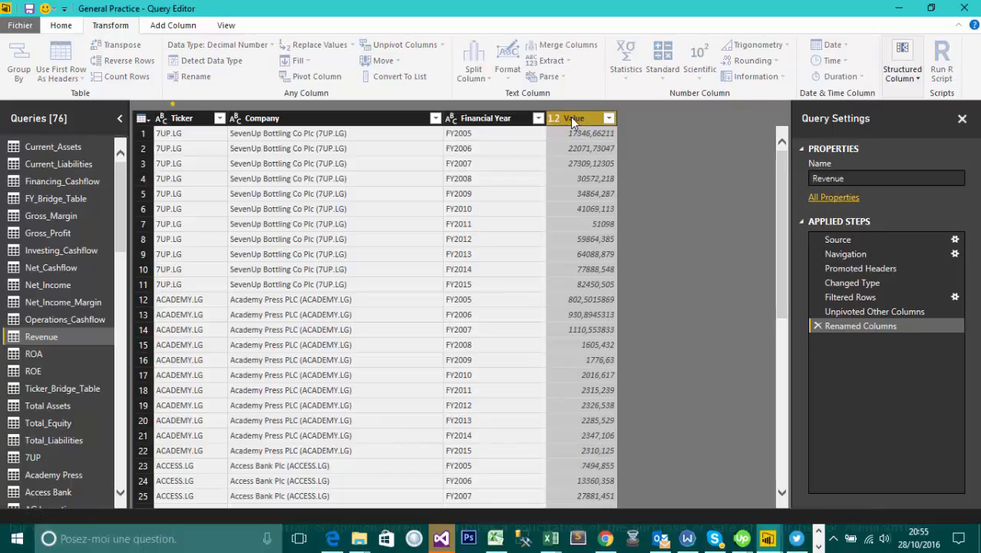
{"action": "key", "text": "Return"}
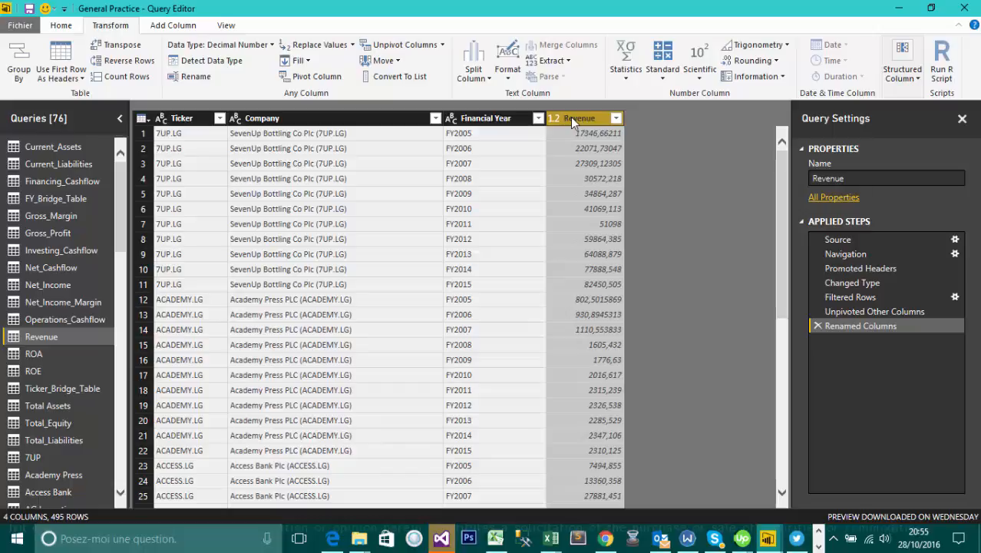
Close the Query Editor with the Revenue changes applied and return to the report page
{"action": "scroll", "coordinate": [52, 29], "scroll_direction": "down", "scroll_amount": 1}
{"action": "left_click", "coordinate": [49, 32]}
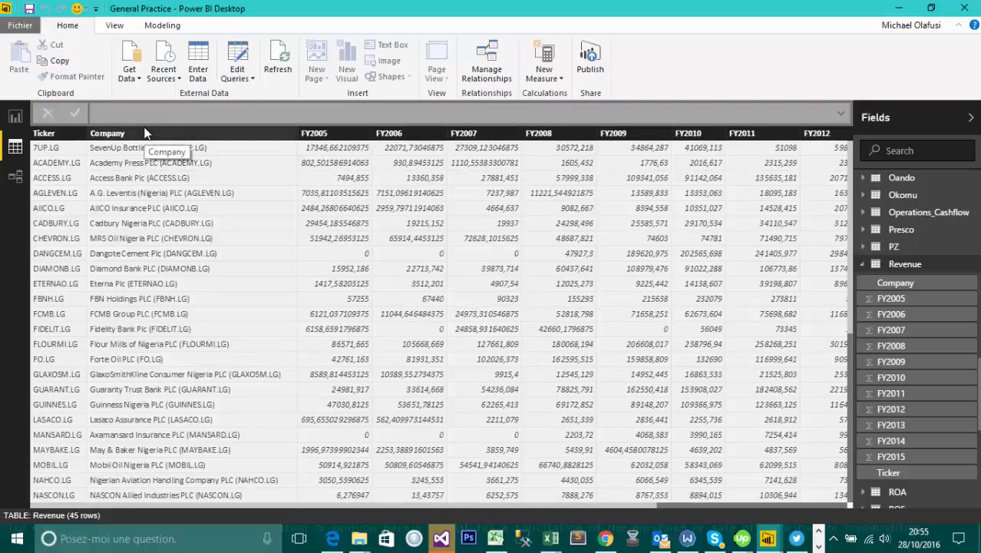
{"action": "left_click", "coordinate": [15, 116]}
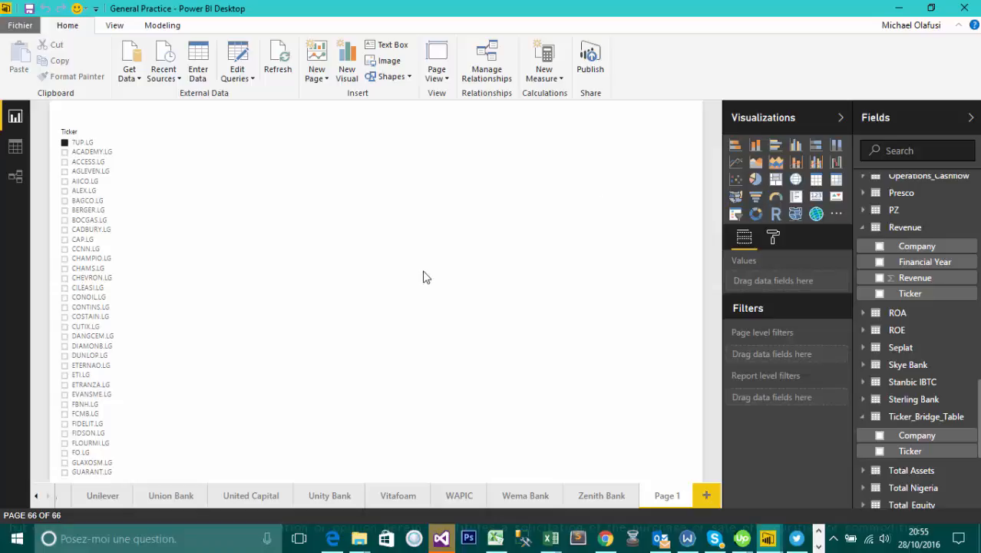
Add a clustered column chart to the report page and enlarge it to fill the space beside the Ticker slicer
{"action": "left_click", "coordinate": [797, 148]}
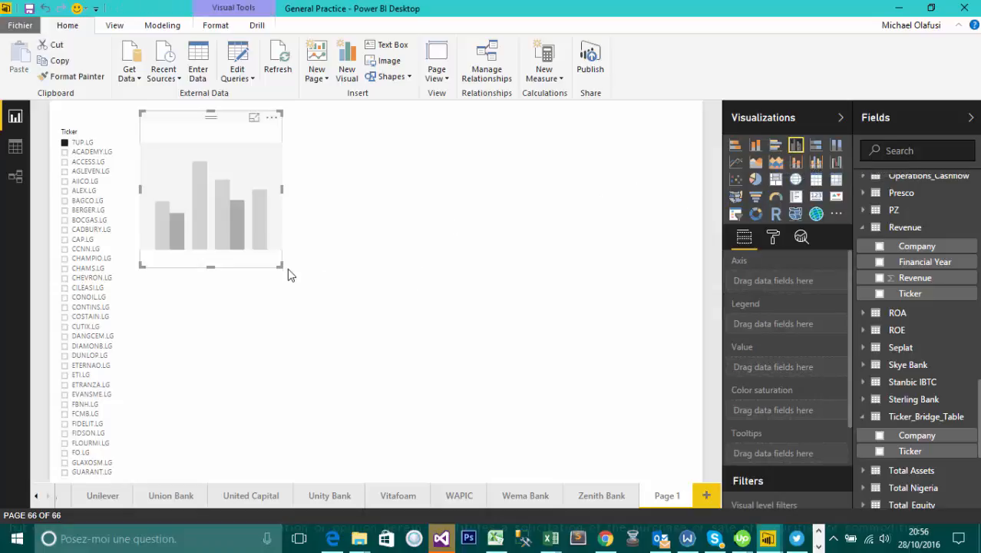
{"action": "left_click_drag", "start_coordinate": [281, 265], "coordinate": [684, 462]}
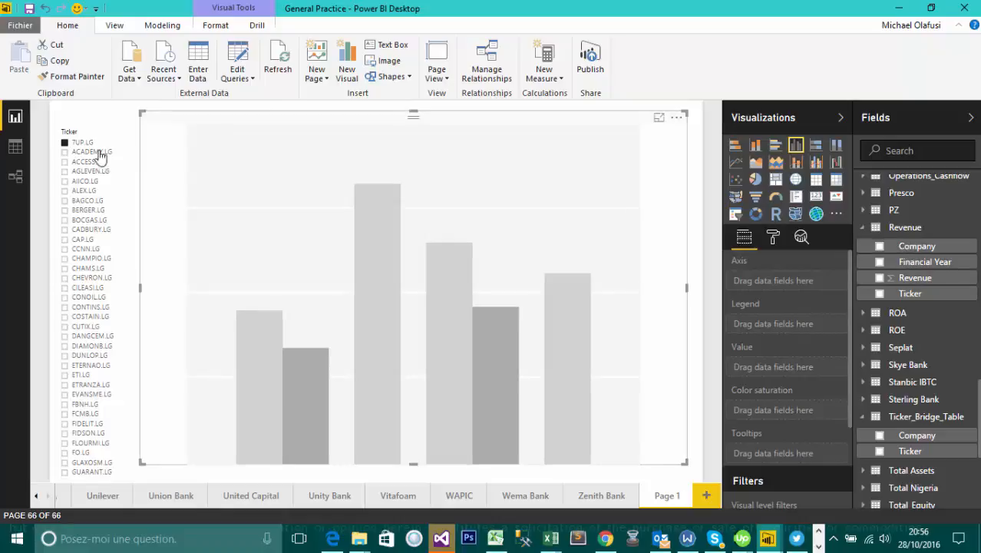
Review the unpivoted Revenue table's rows and columns in the data view, and return to the report page
{"action": "left_click", "coordinate": [14, 145]}
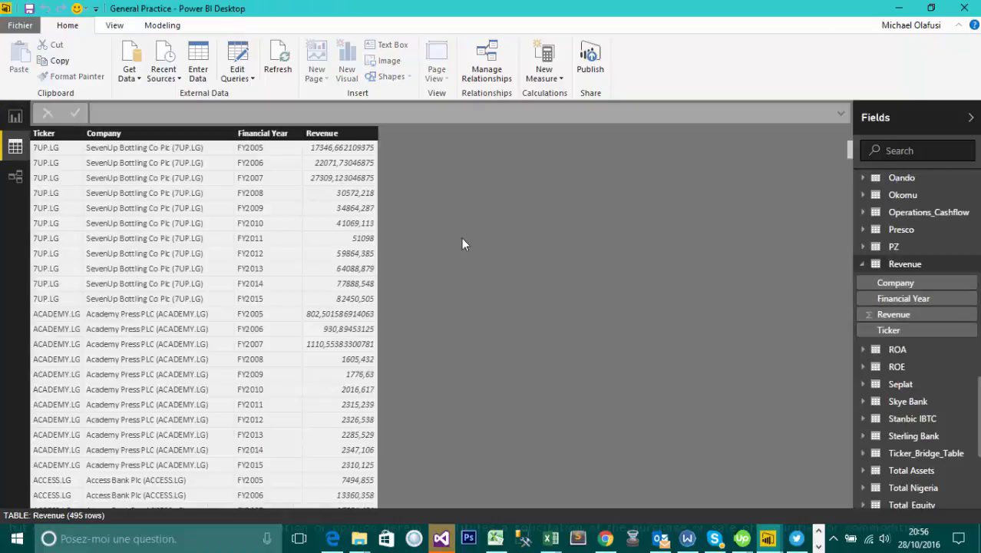
{"action": "left_click", "coordinate": [905, 263]}
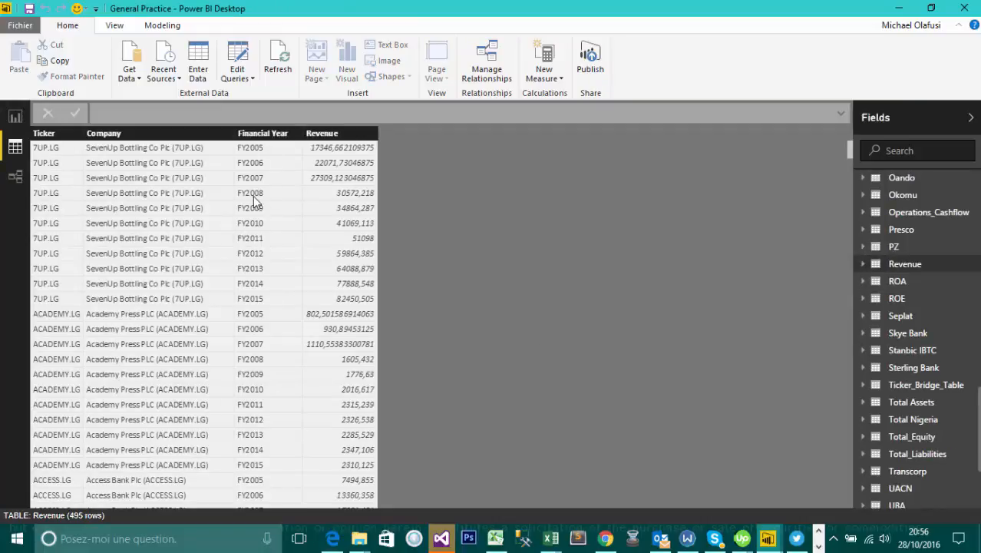
{"action": "left_click", "coordinate": [15, 116]}
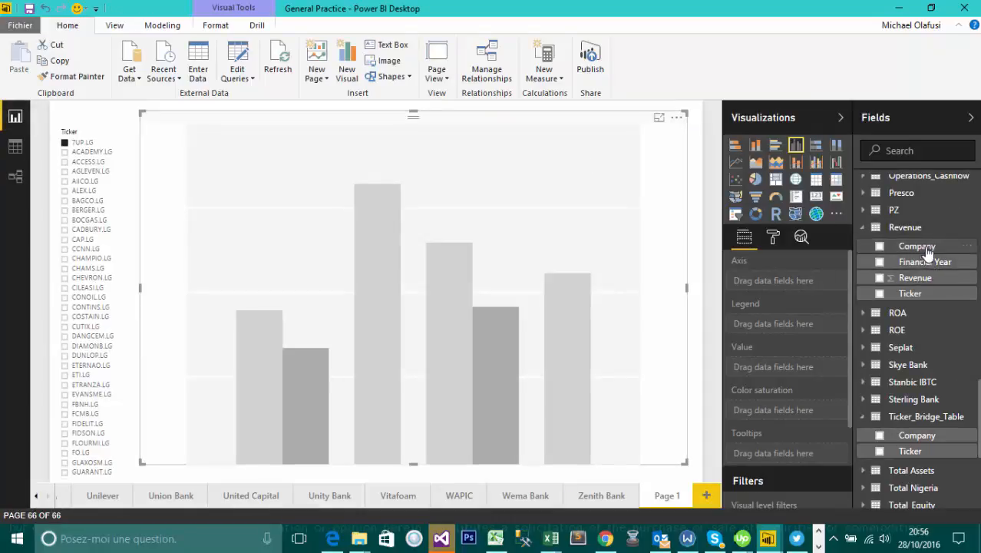
Set the chart's legend to Company, its value to Revenue and its axis to Financial Year from the Revenue table, without Ticker on the axis
{"action": "left_click_drag", "start_coordinate": [928, 252], "coordinate": [800, 330]}
{"action": "left_click_drag", "start_coordinate": [922, 291], "coordinate": [790, 278]}
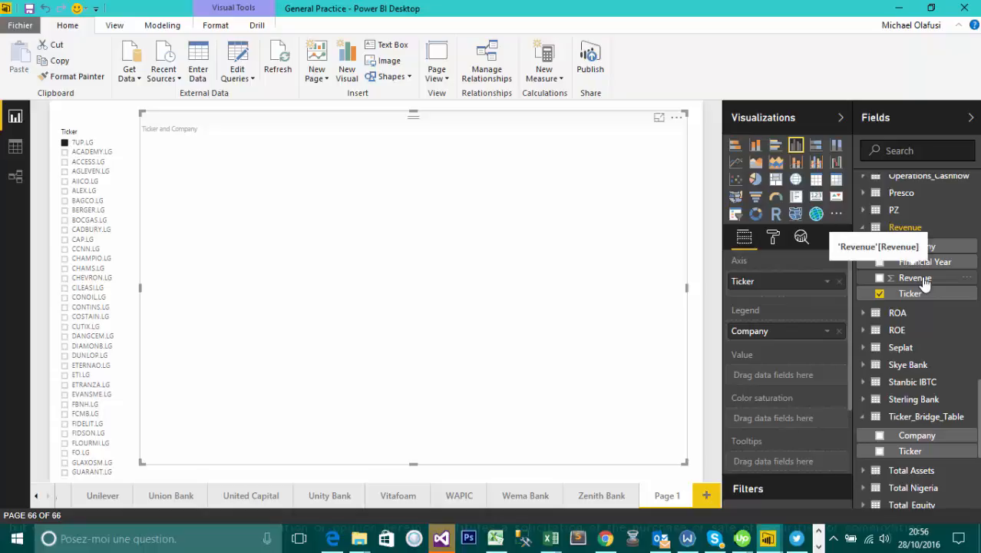
{"action": "mouse_move", "coordinate": [923, 284]}
{"action": "left_mouse_down"}
{"action": "mouse_move", "coordinate": [898, 286]}
{"action": "mouse_move", "coordinate": [779, 377]}
{"action": "mouse_move", "coordinate": [774, 362]}
{"action": "left_mouse_up"}
{"action": "left_click", "coordinate": [839, 281]}
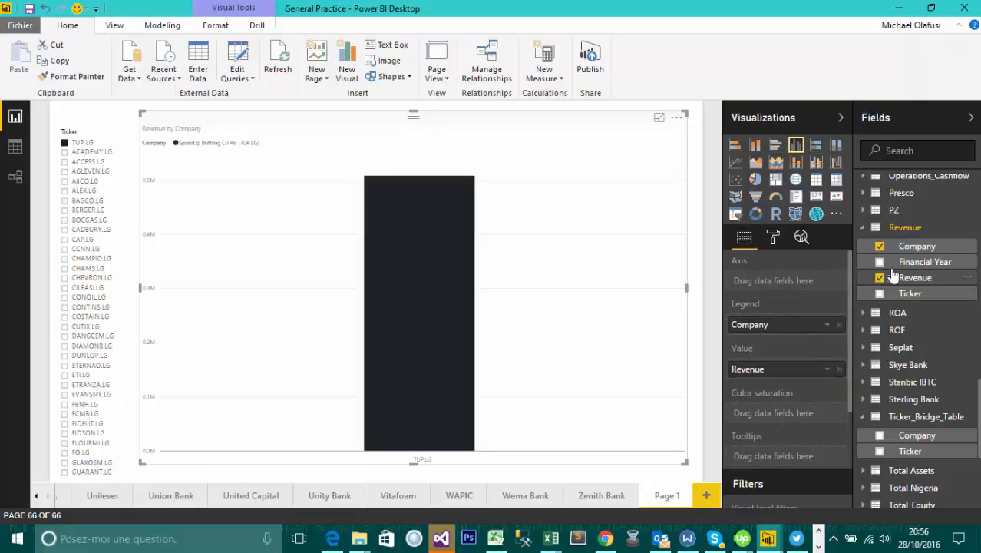
{"action": "left_click_drag", "start_coordinate": [919, 263], "coordinate": [789, 294]}
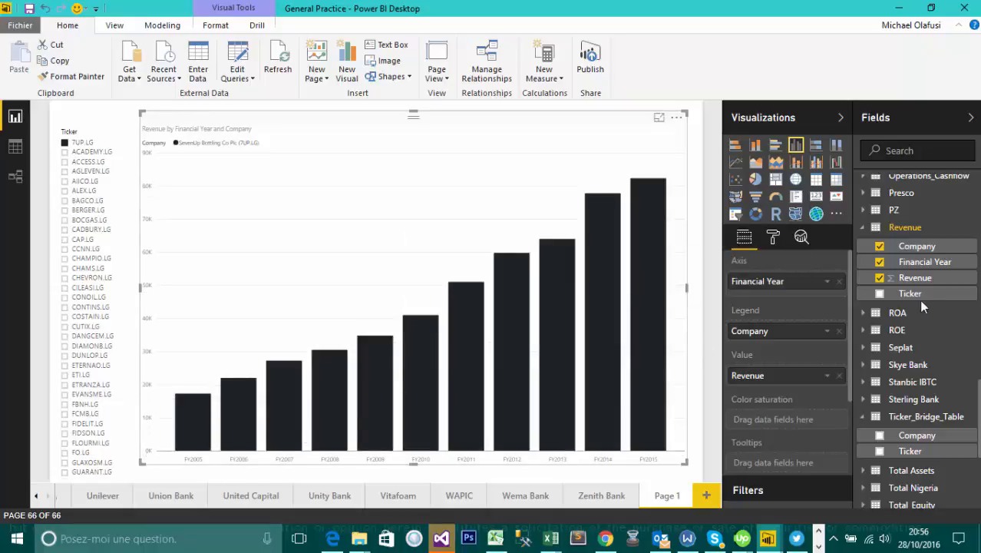
Inspect the yearly revenue columns for 7UP.LG, and switch the Ticker slicer to AGLEVEN.LG
{"action": "mouse_move", "coordinate": [363, 399]}
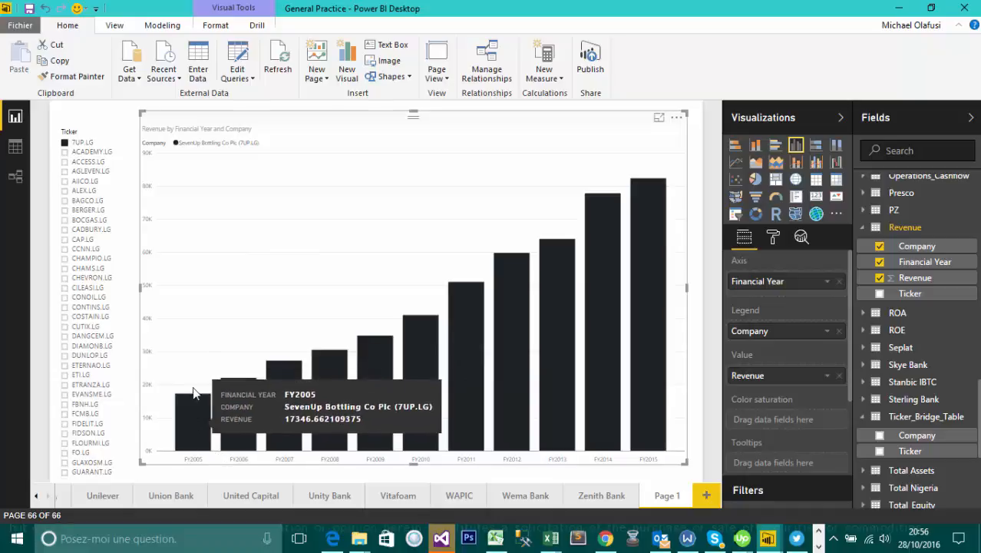
{"action": "mouse_move", "coordinate": [232, 391]}
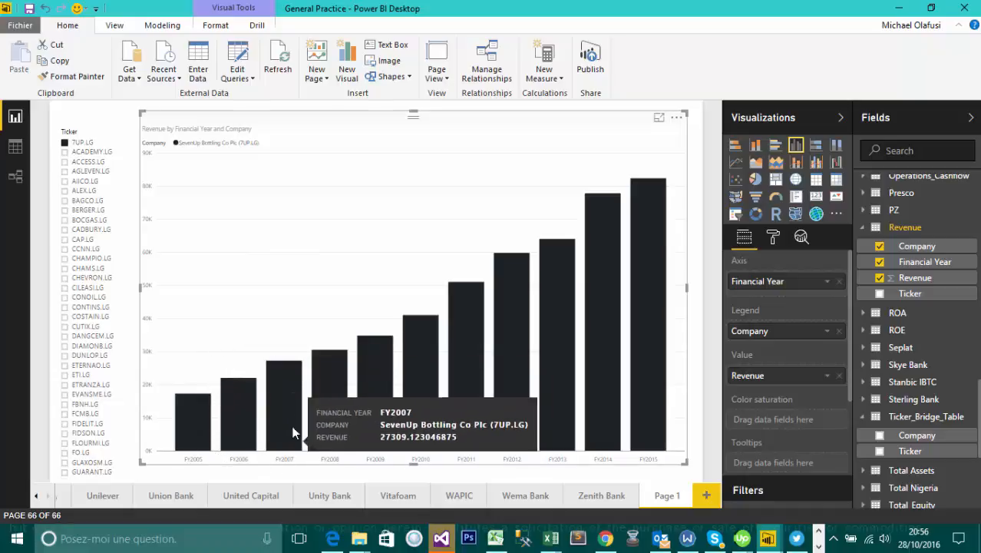
{"action": "mouse_move", "coordinate": [195, 391]}
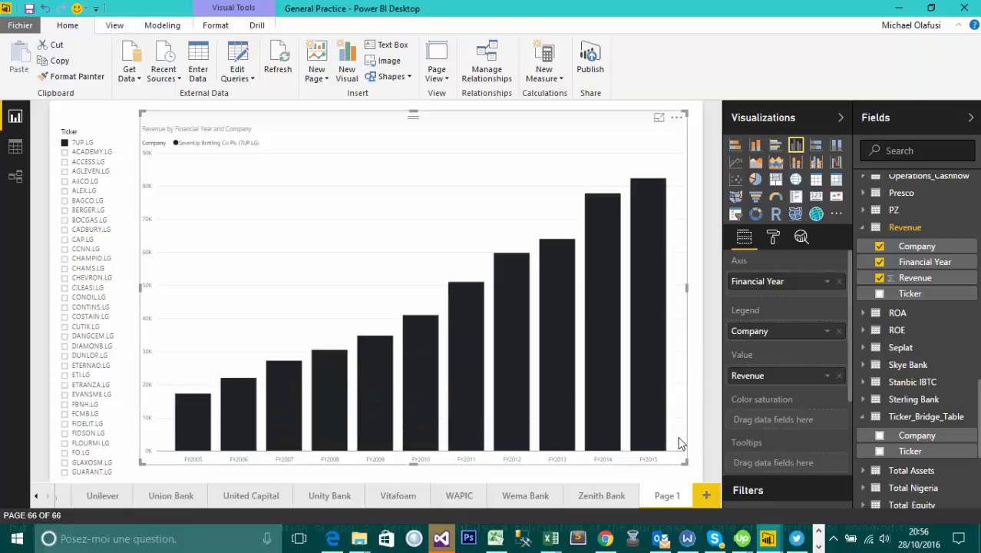
{"action": "left_click", "coordinate": [67, 176]}
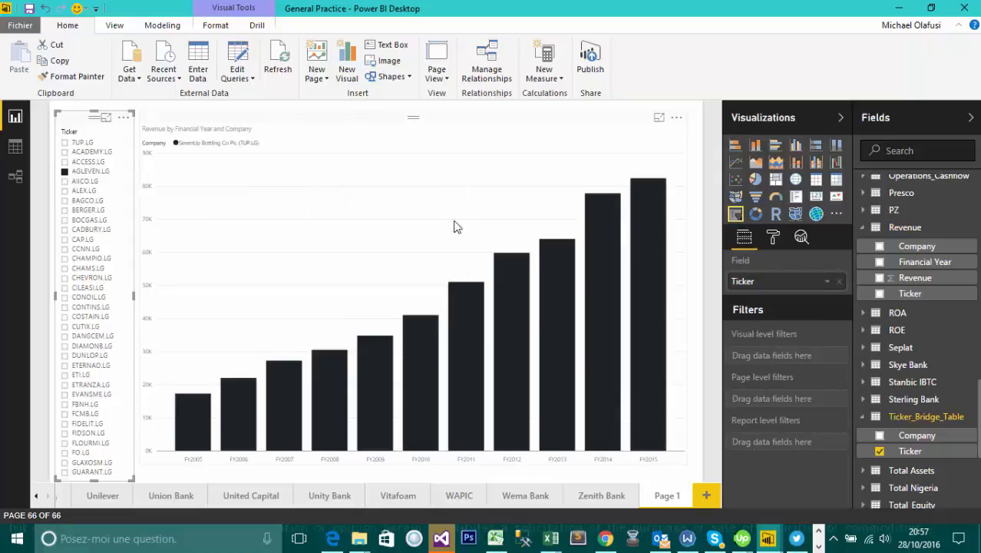
{"action": "mouse_move", "coordinate": [456, 219]}
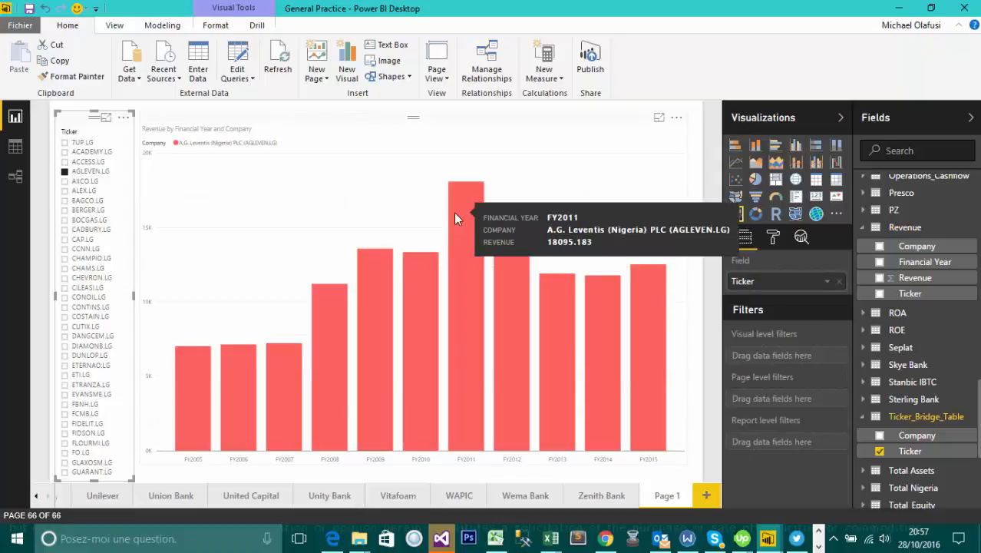